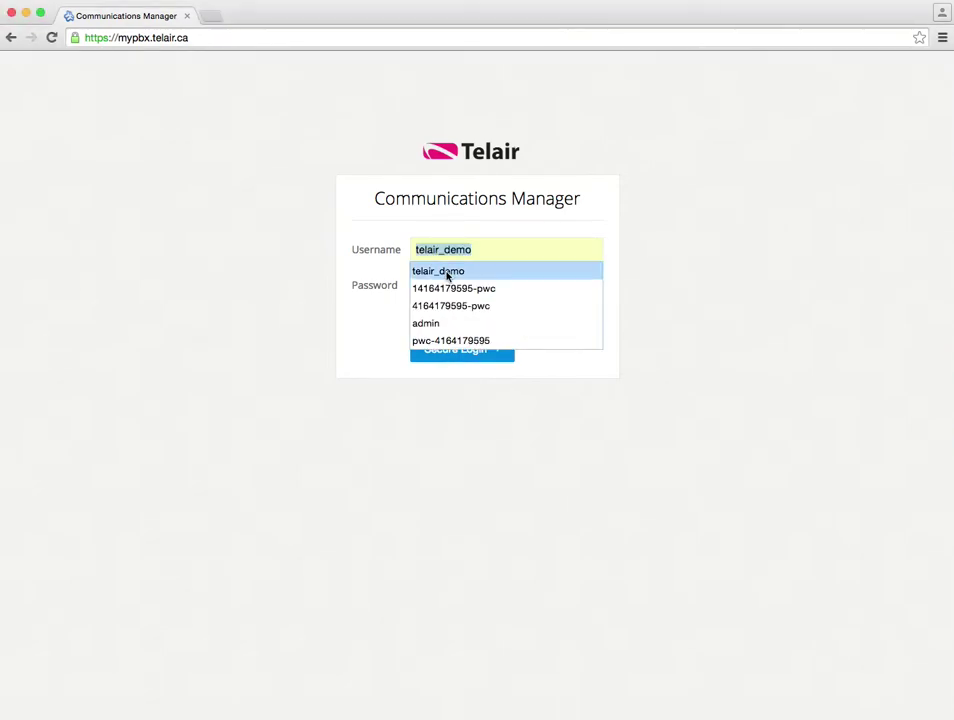
Log in to Communications Manager with the saved demo username and the account password
click(447, 271)
click(454, 294)
text(********)
click(463, 351)
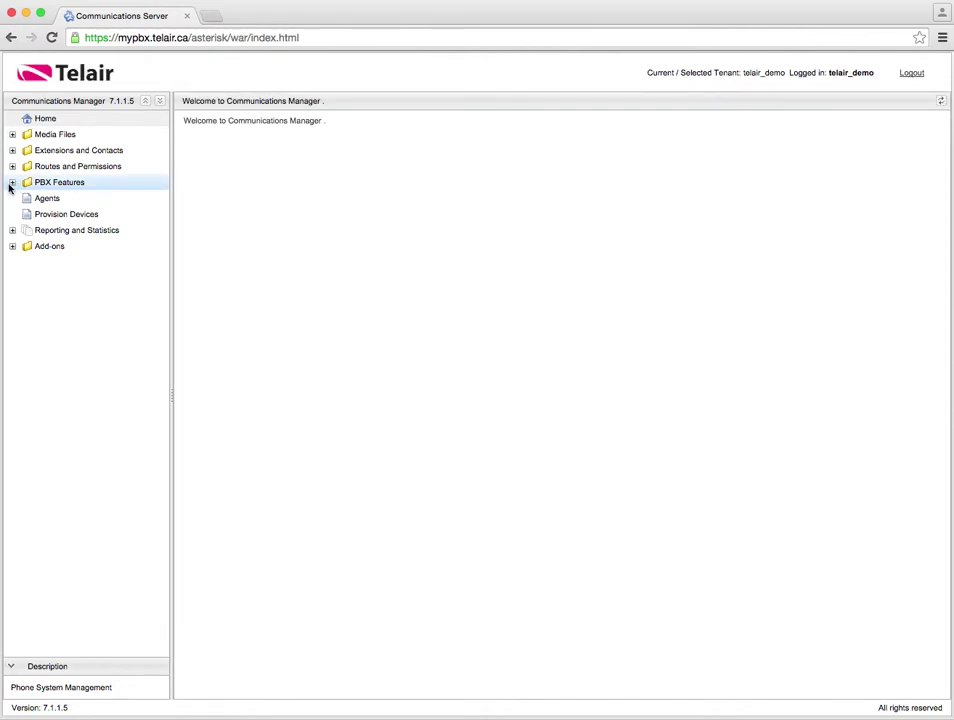
Go to the hunt lists among the PBX features and start a new standard hunt list
click(12, 183)
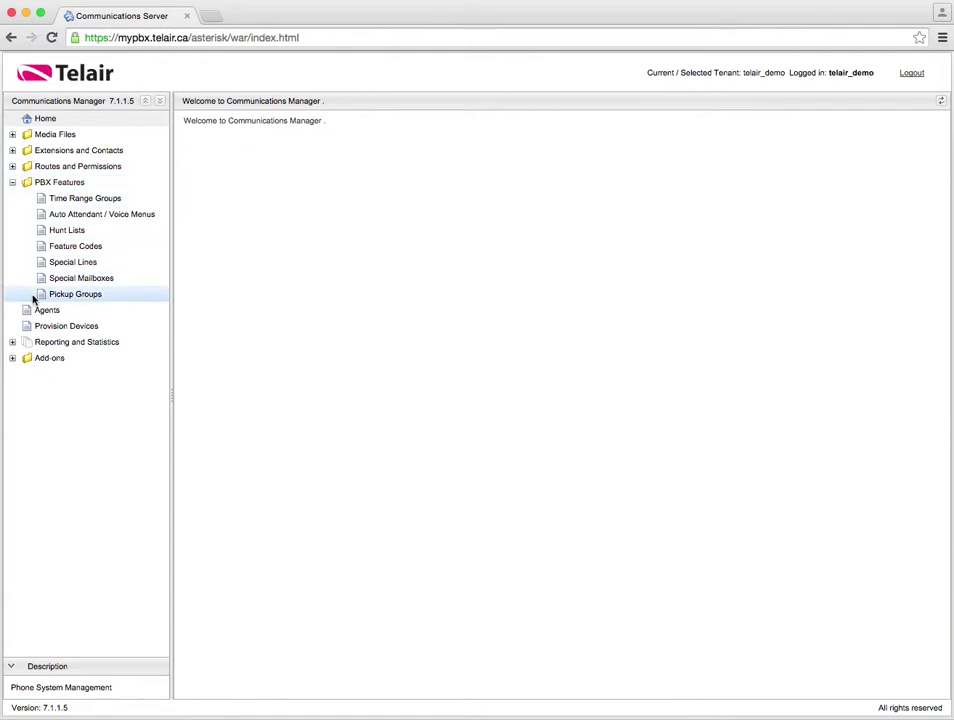
click(67, 231)
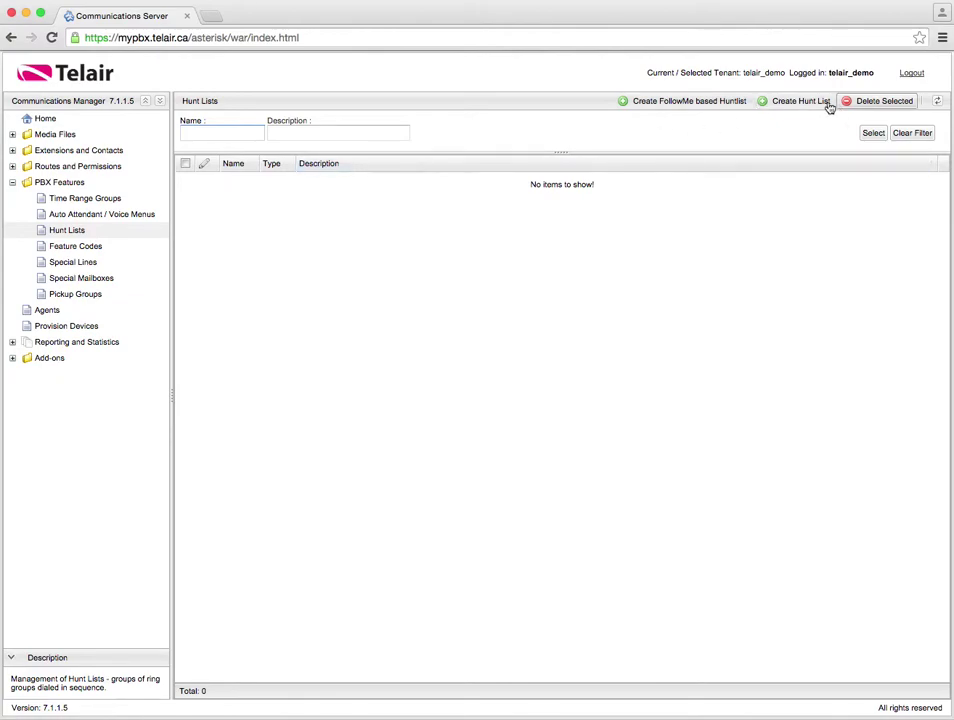
click(791, 105)
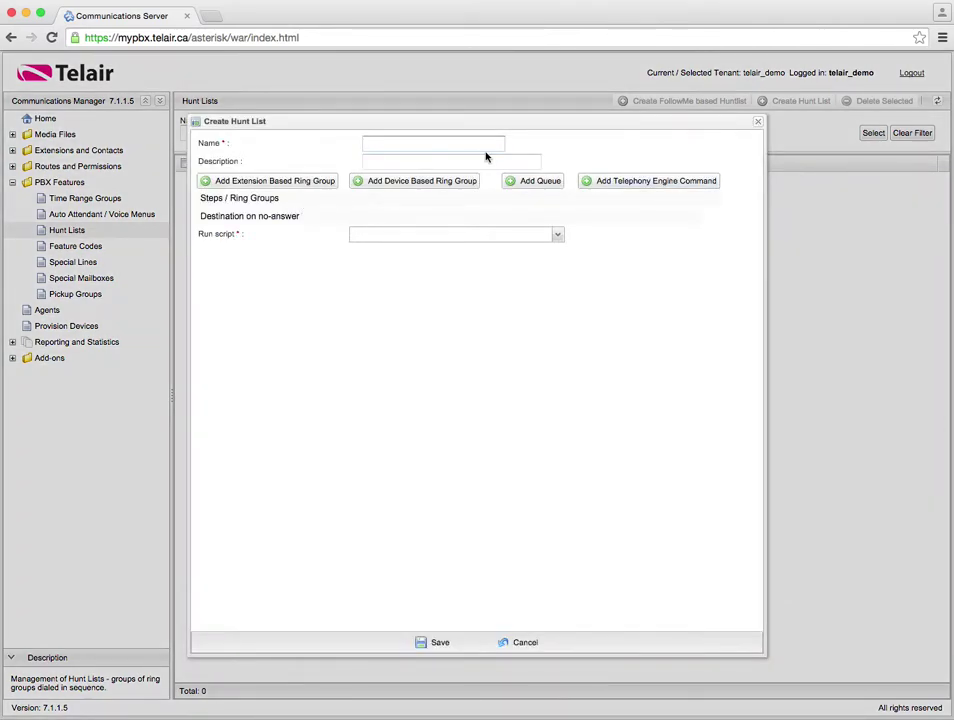
Identify the hunt list as "sales-hunt" with description "Hunt group demo for sales team", and add an extension-based ring group
click(384, 143)
text(sales-hunt)
key(Tab)
text(Hunt)
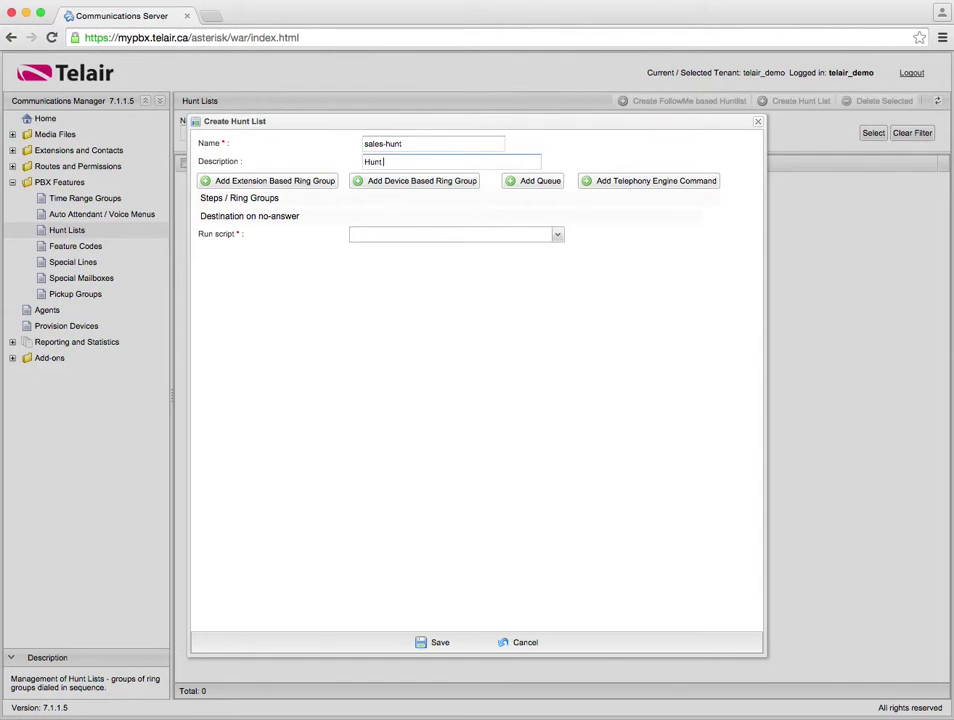
text( group demo for sales team)
click(300, 190)
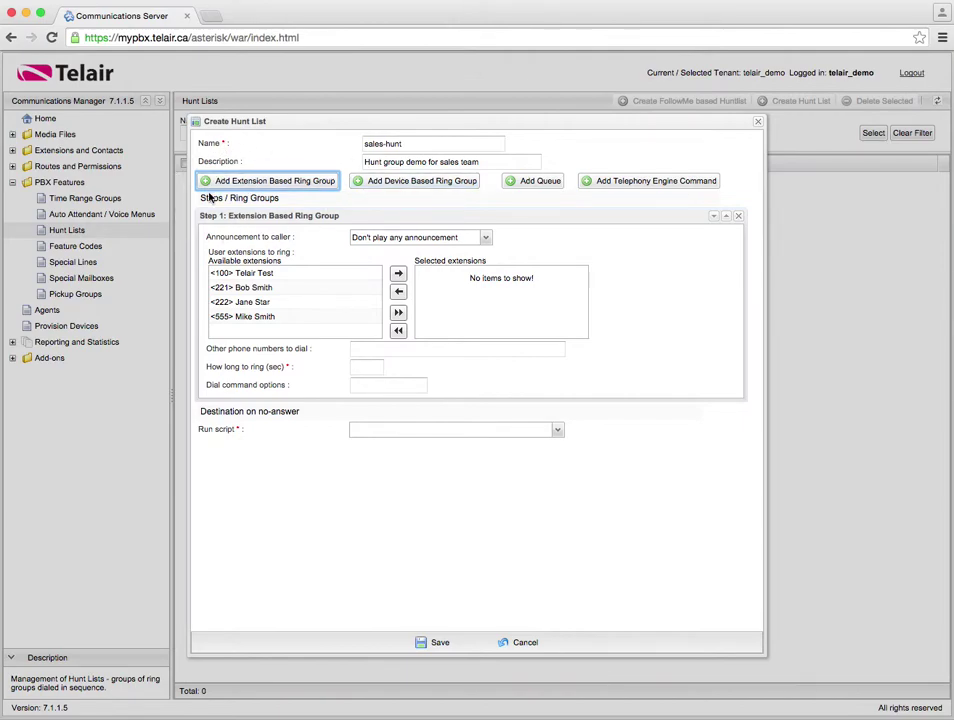
click(251, 289)
shift+click(249, 317)
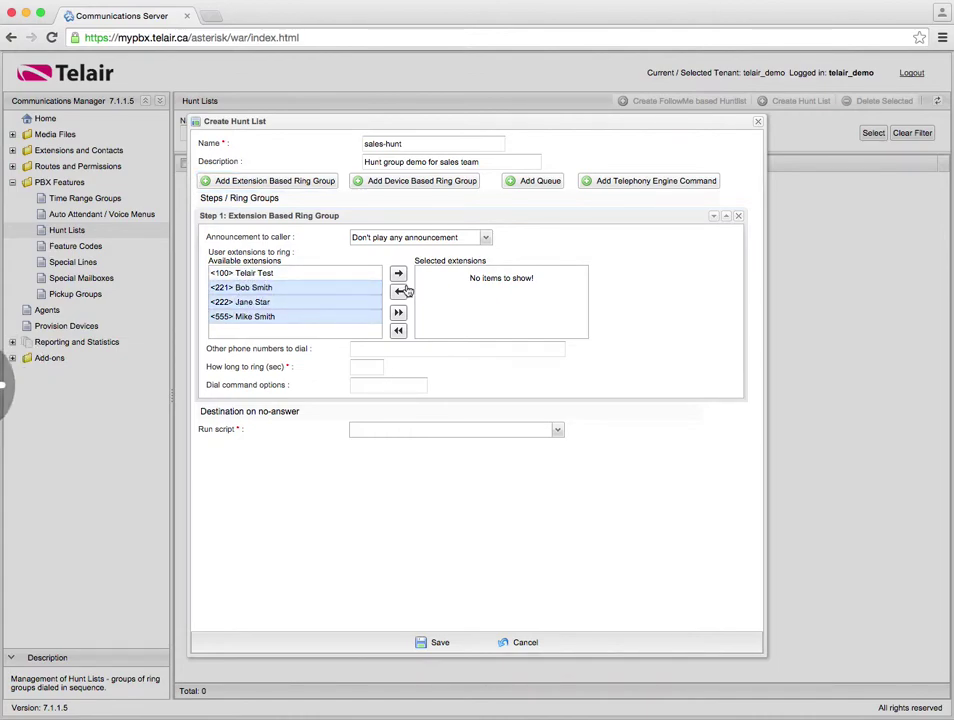
click(304, 288)
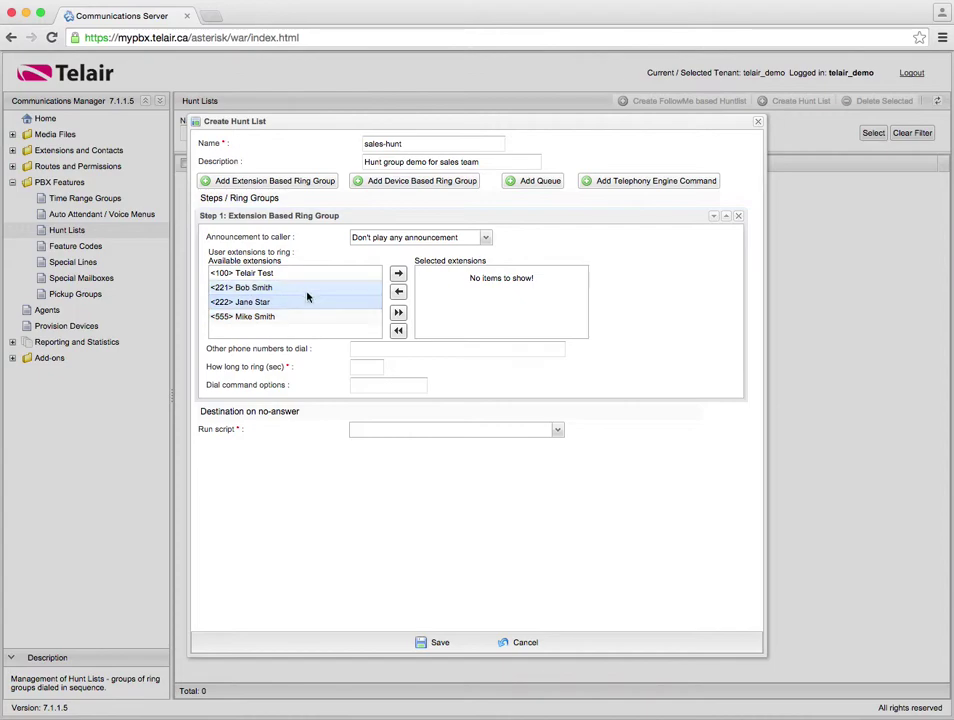
click(398, 273)
click(398, 291)
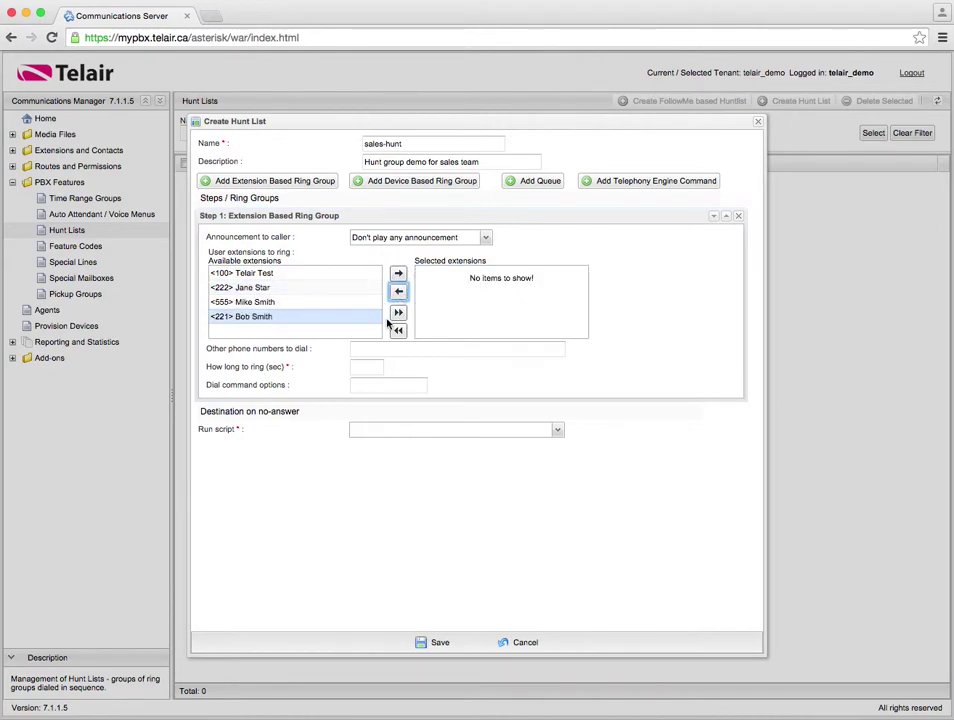
click(398, 314)
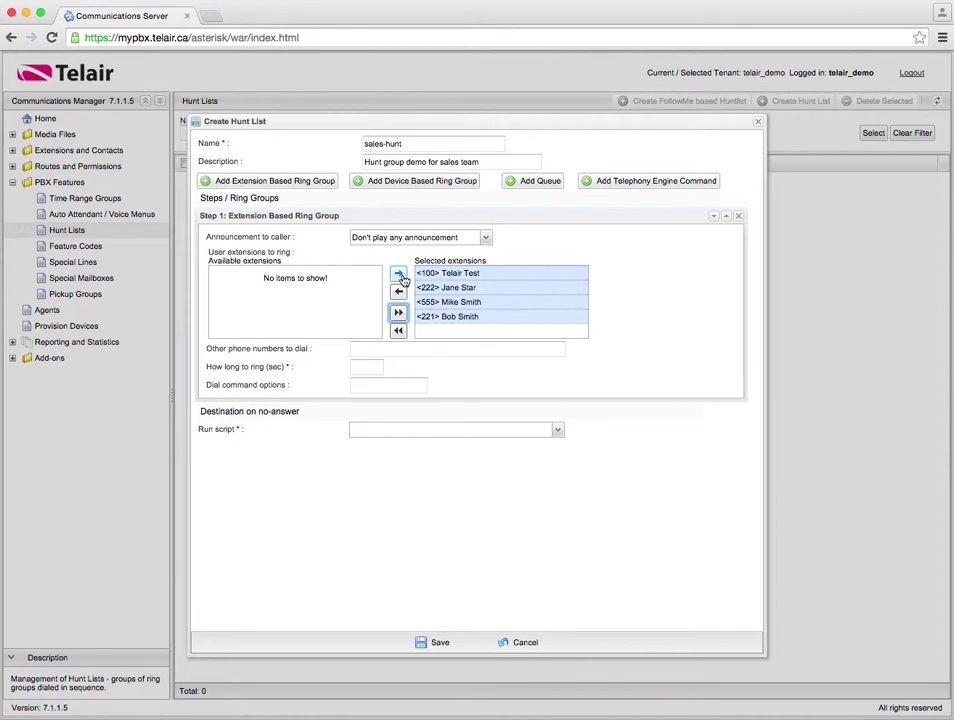
click(398, 330)
Add extensions 222 and 555 to the selected extensions of the step 1 ring group
click(245, 287)
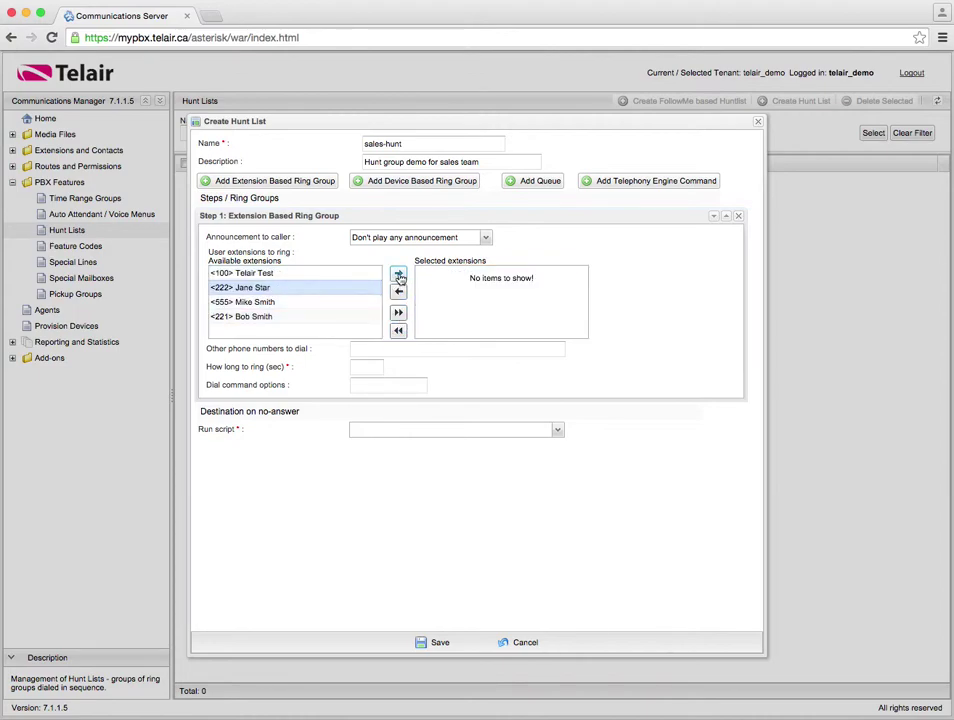
click(398, 273)
click(245, 287)
click(398, 273)
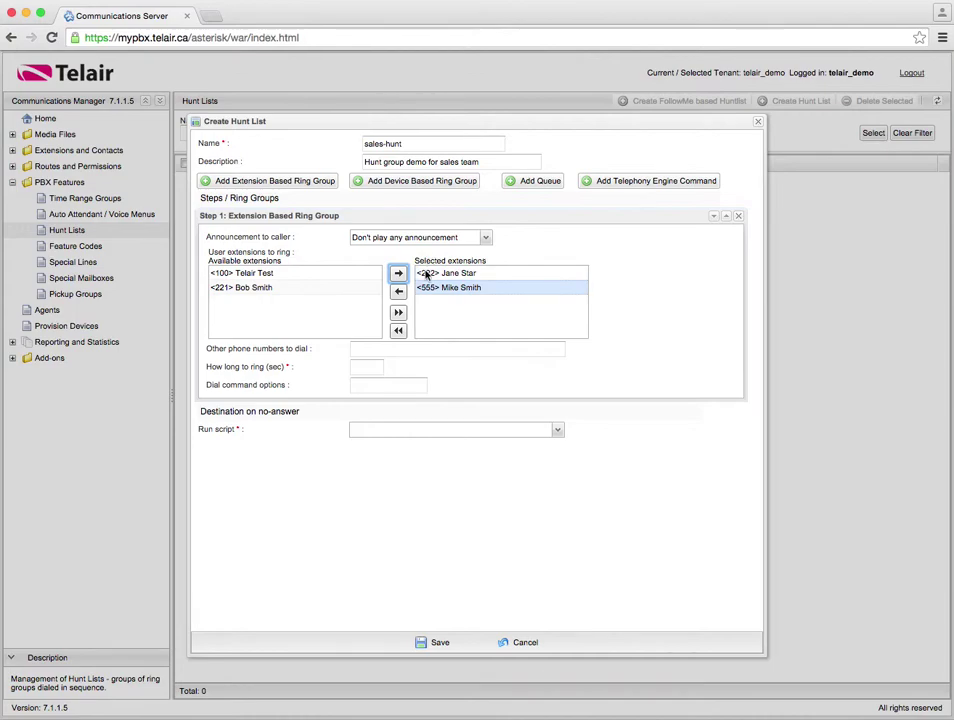
Set the step 1 ring group to ring for 20 seconds, leaving other phone numbers and dial command options empty
click(389, 346)
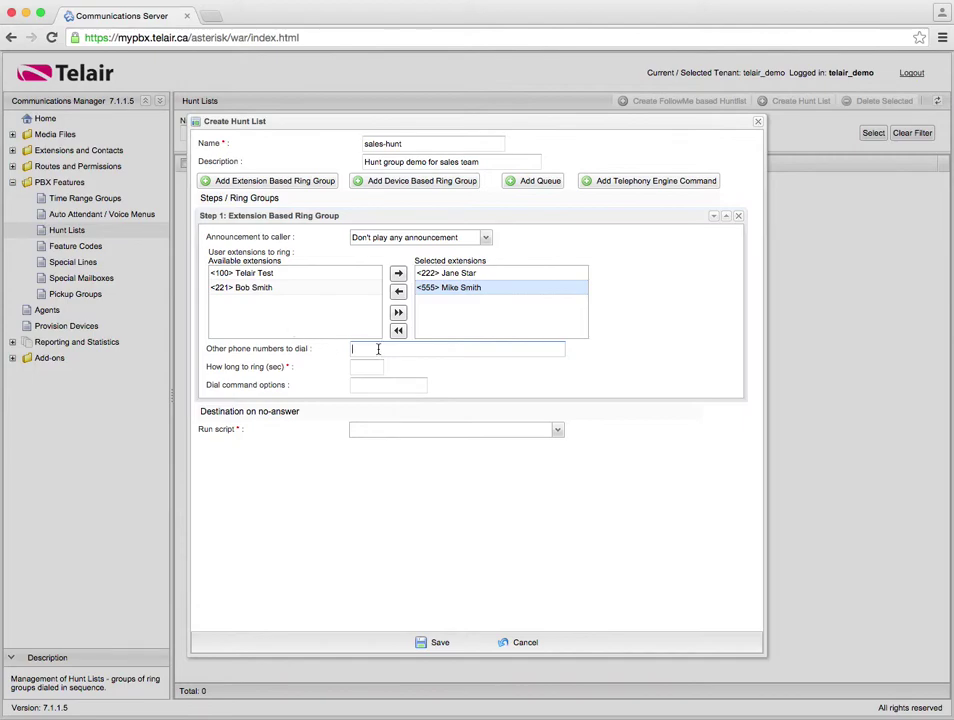
click(268, 352)
click(367, 368)
text(20)
double_click(358, 367)
click(390, 386)
click(348, 383)
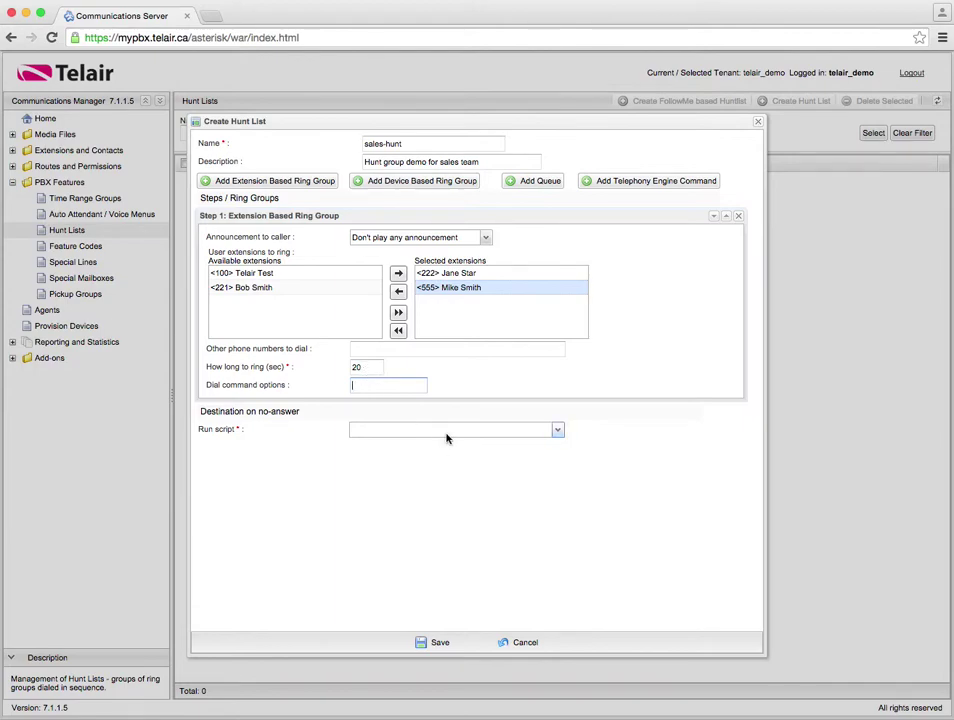
Set the no-answer destination to the Go To VoiceMail script with the mailbox of extension 222
click(410, 428)
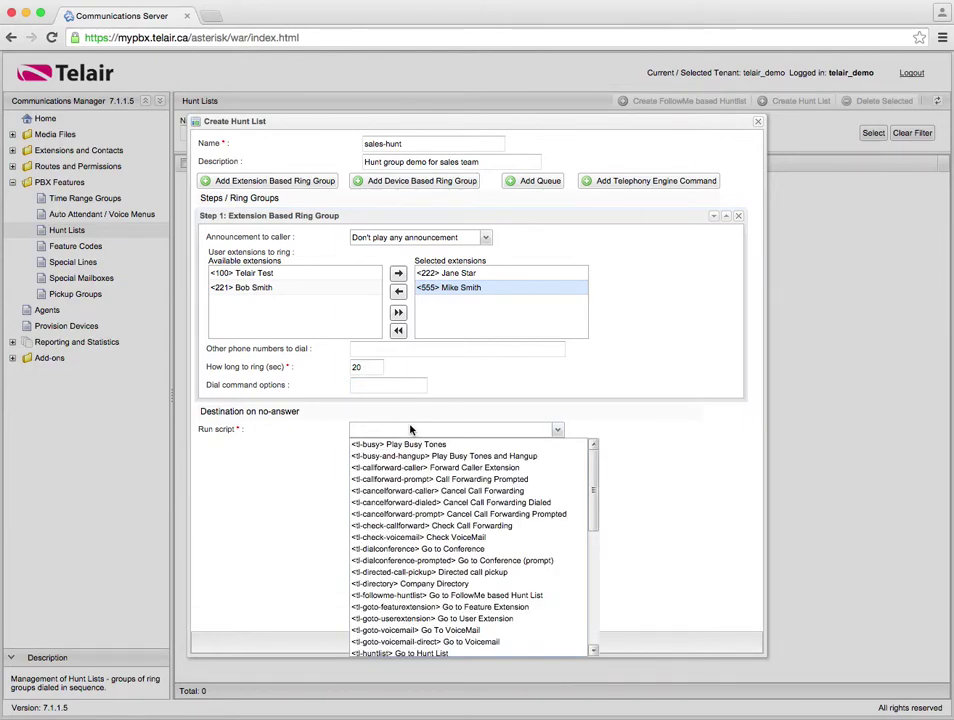
click(521, 631)
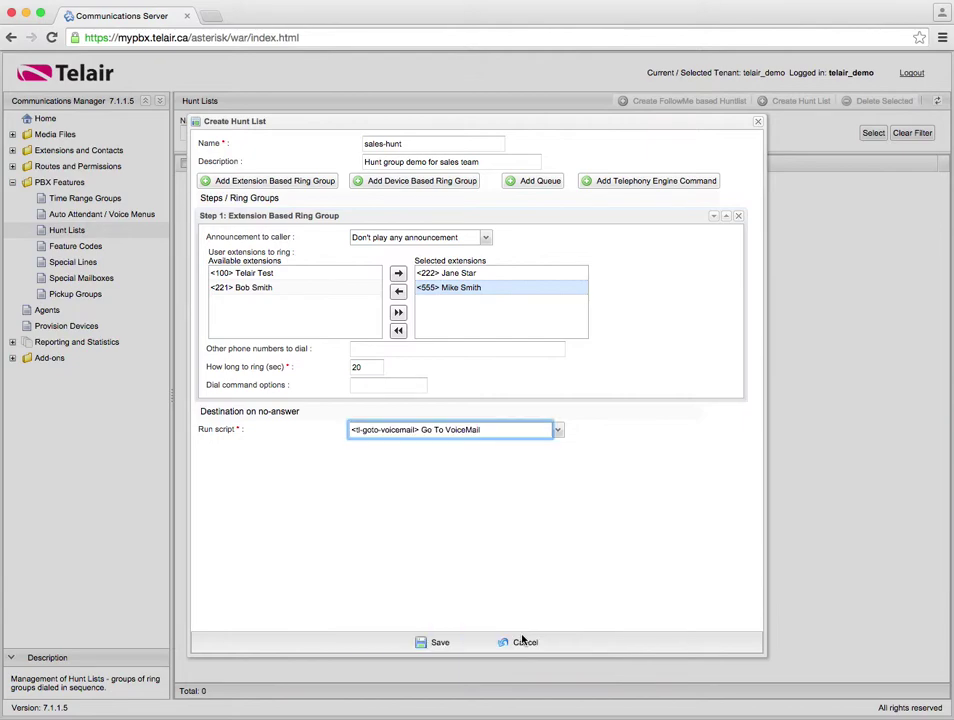
click(437, 507)
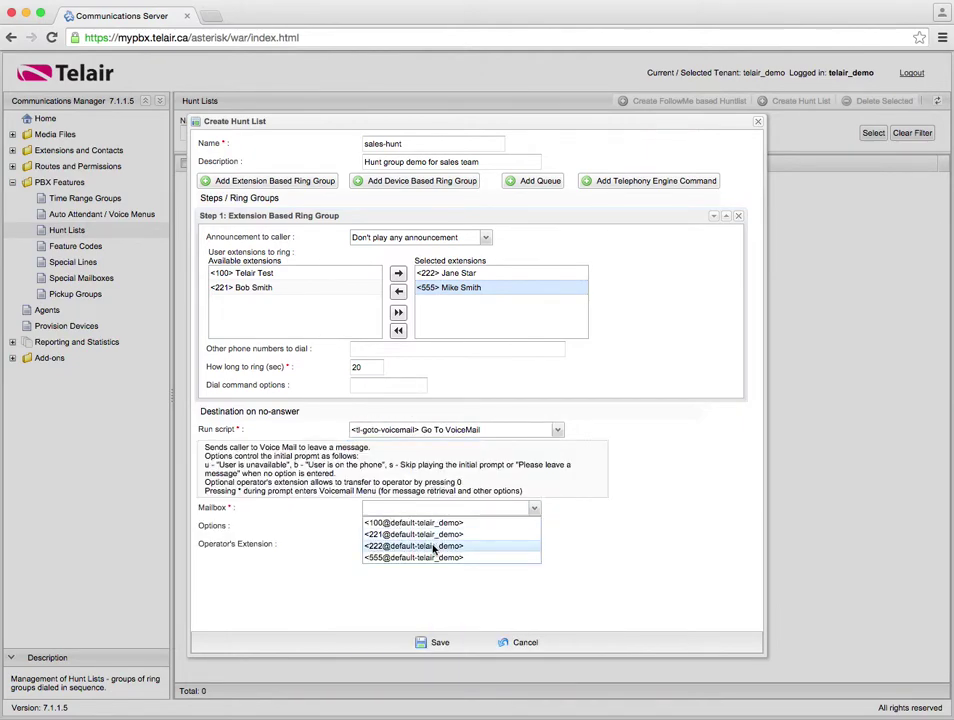
click(433, 546)
Set the voicemail options to "u" and choose extension 100 as the operator's extension
click(417, 527)
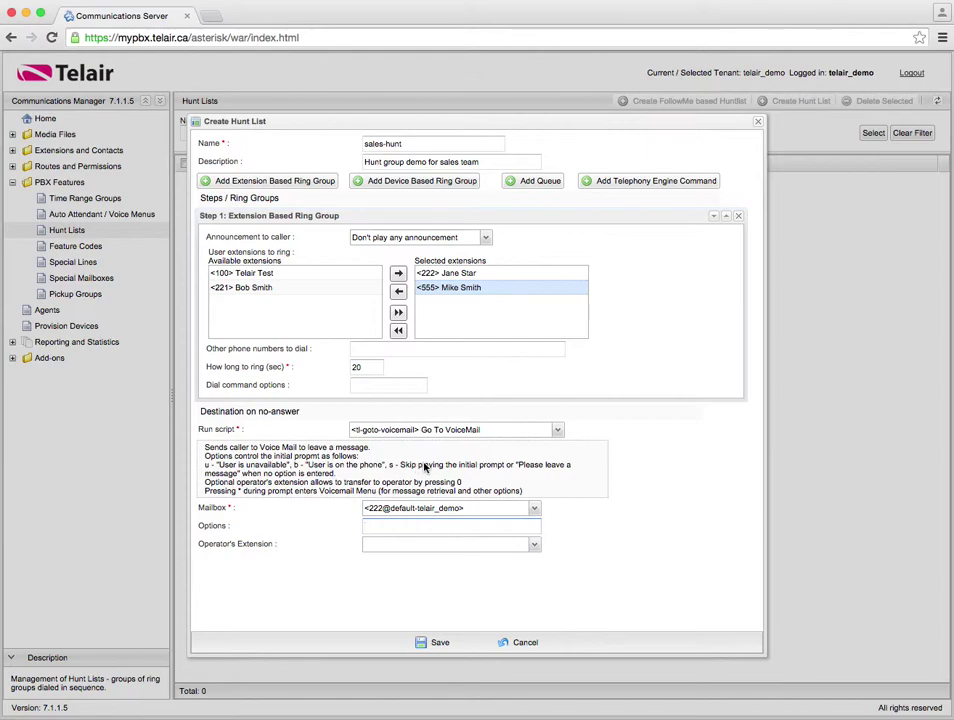
text(s)
text(u)
click(341, 531)
click(379, 548)
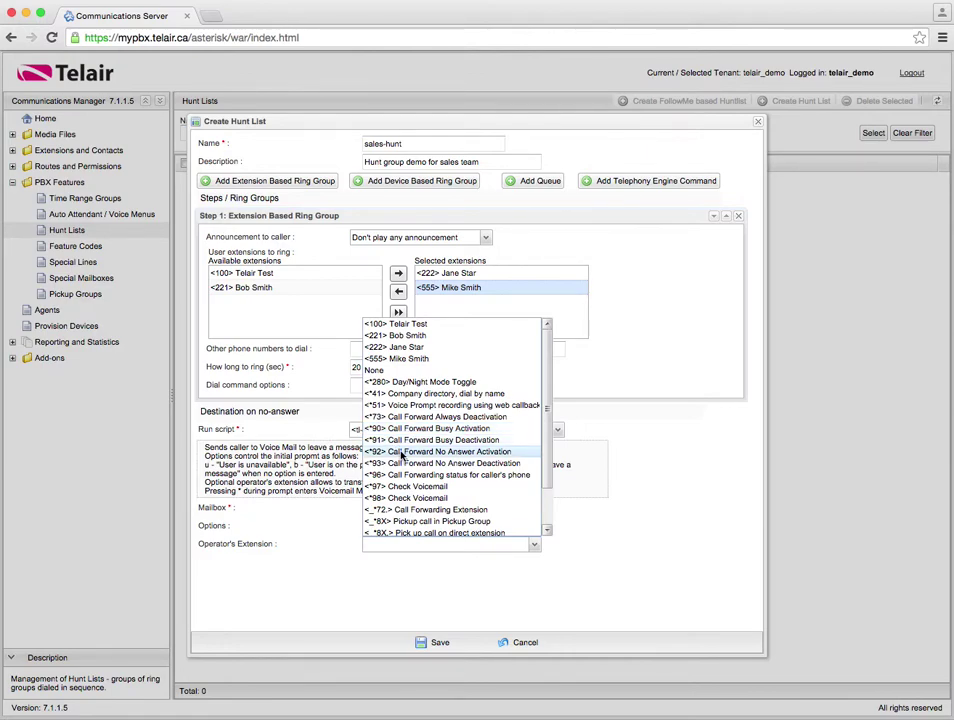
click(421, 331)
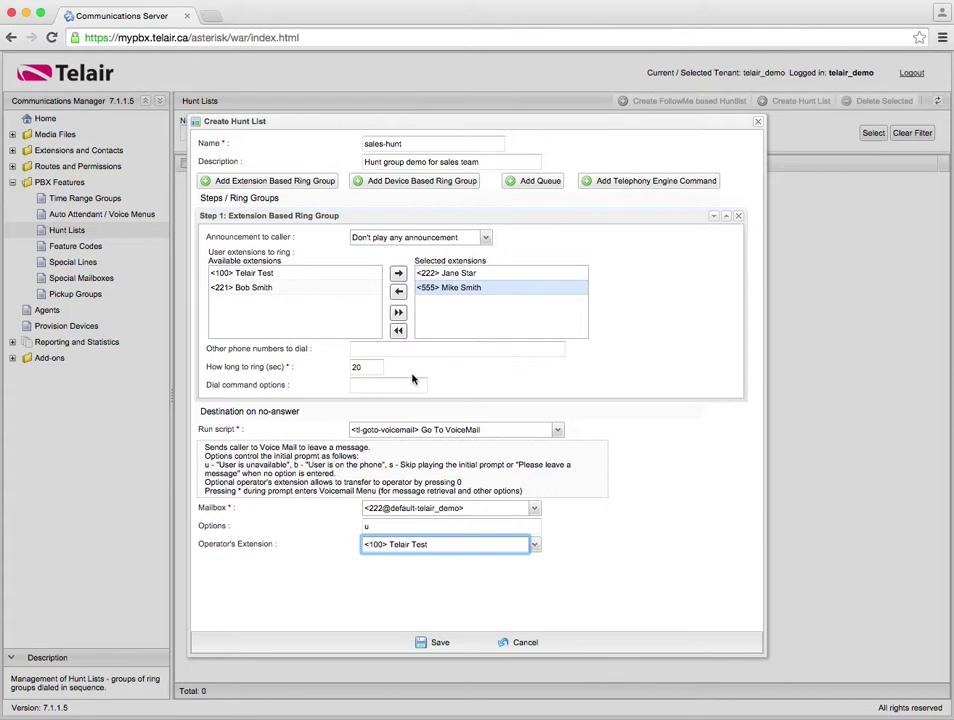
click(388, 546)
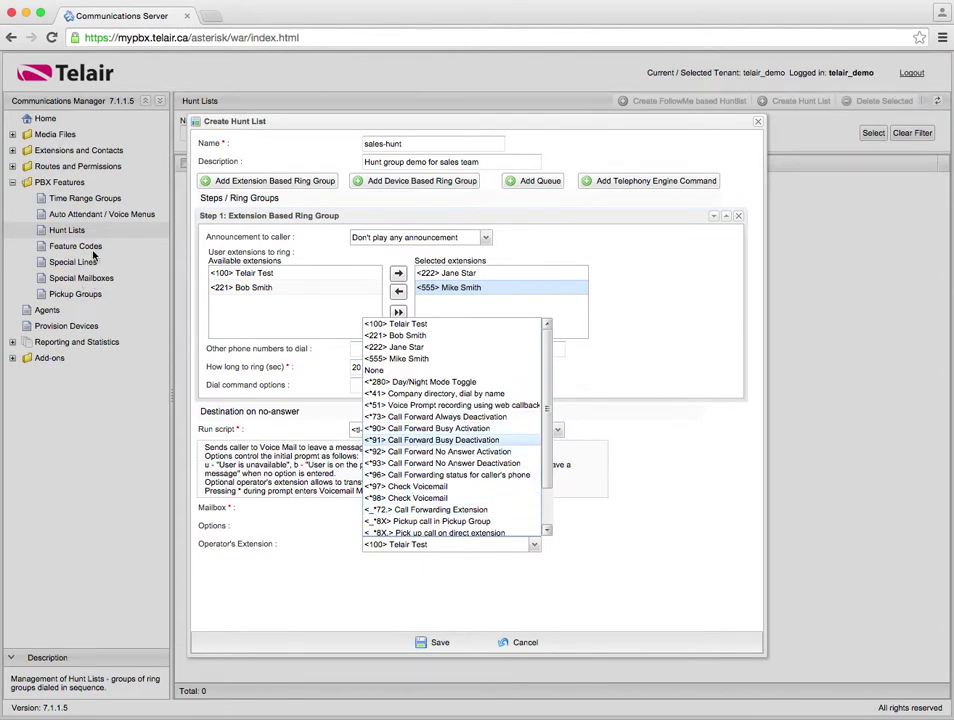
click(413, 546)
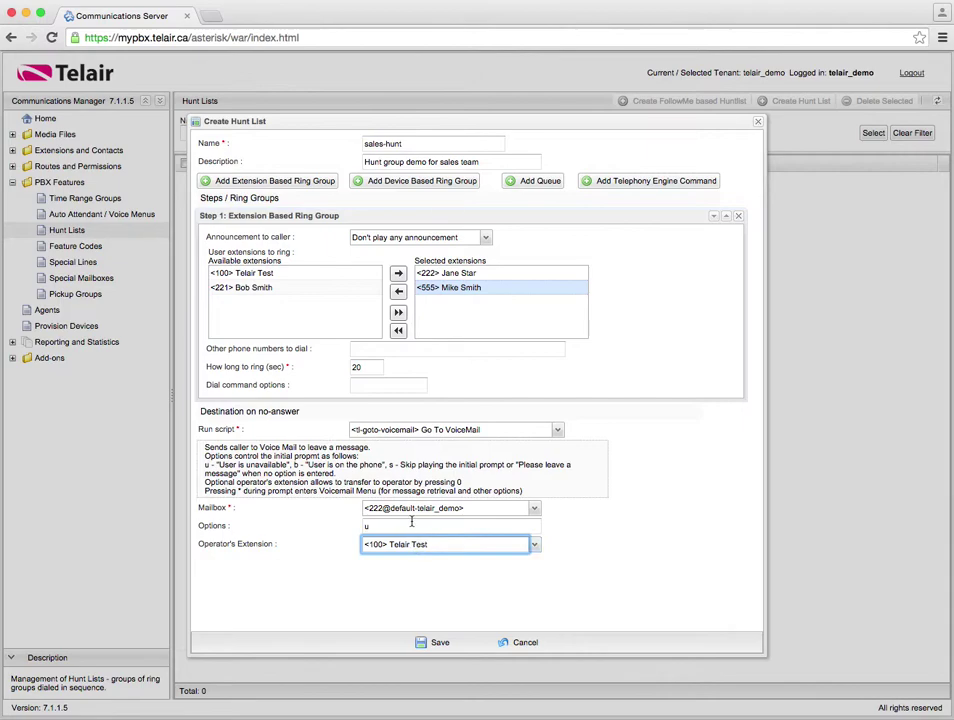
click(402, 546)
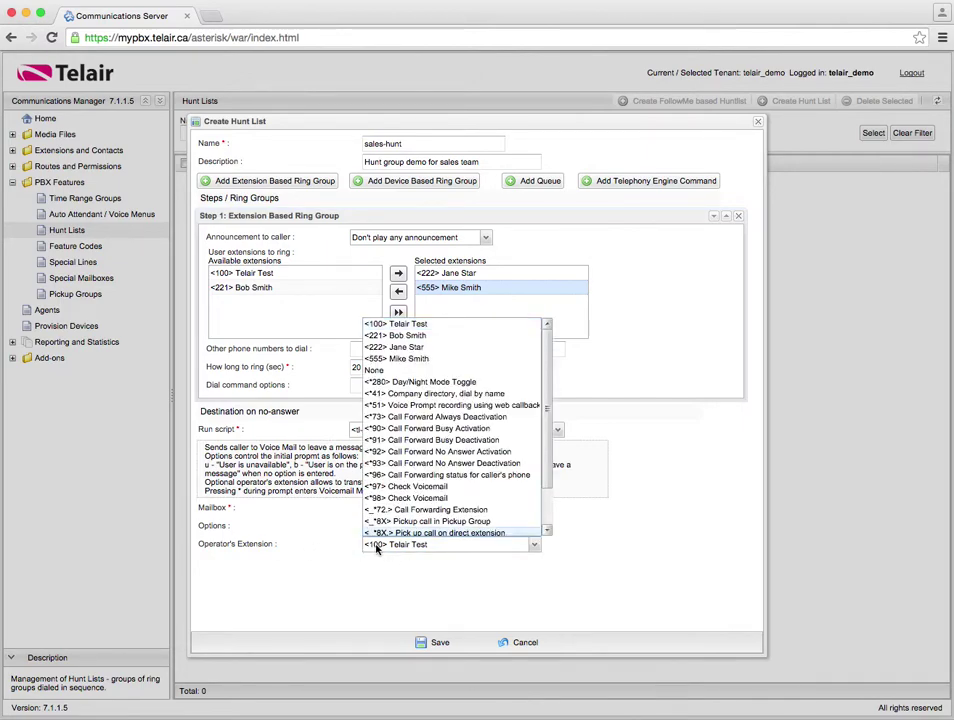
click(373, 546)
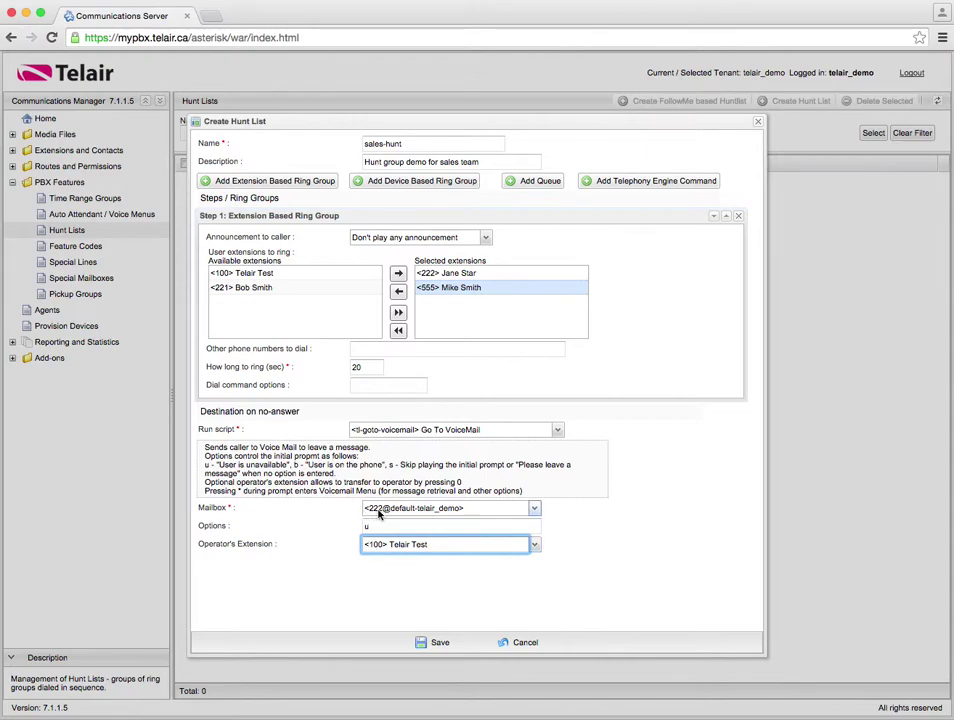
shift+click(419, 272)
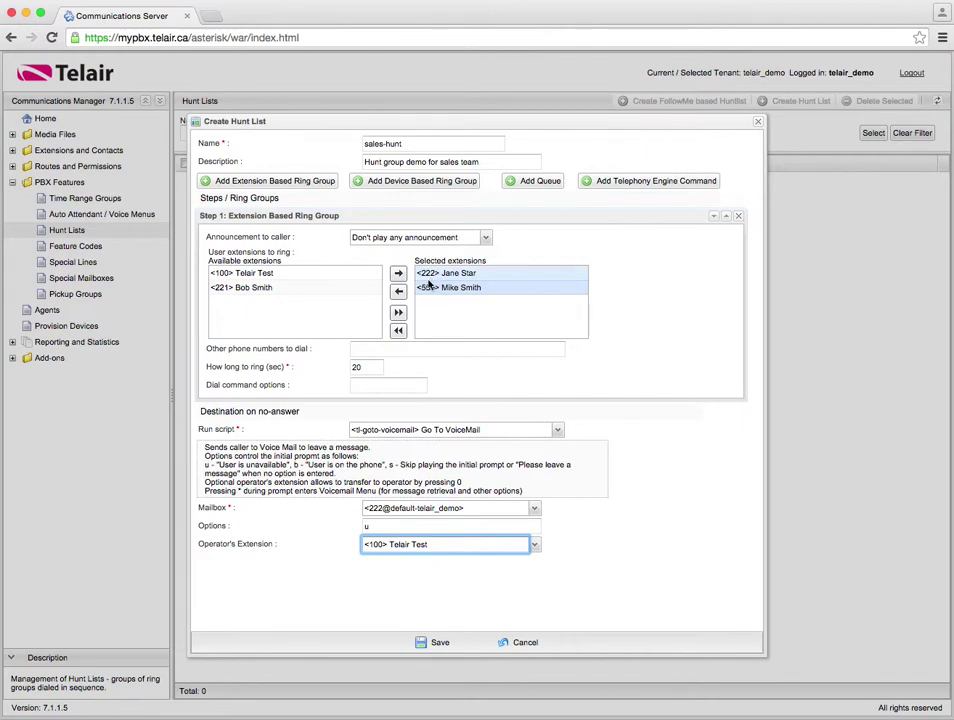
click(427, 287)
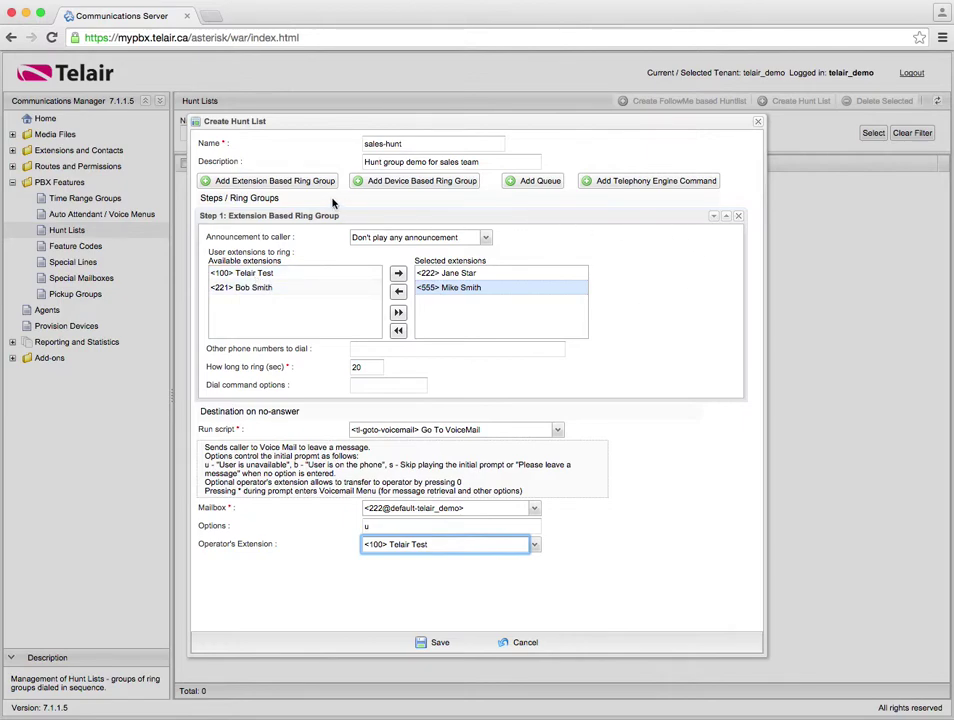
Add a second extension-based ring group containing extensions 100 and 221
click(299, 188)
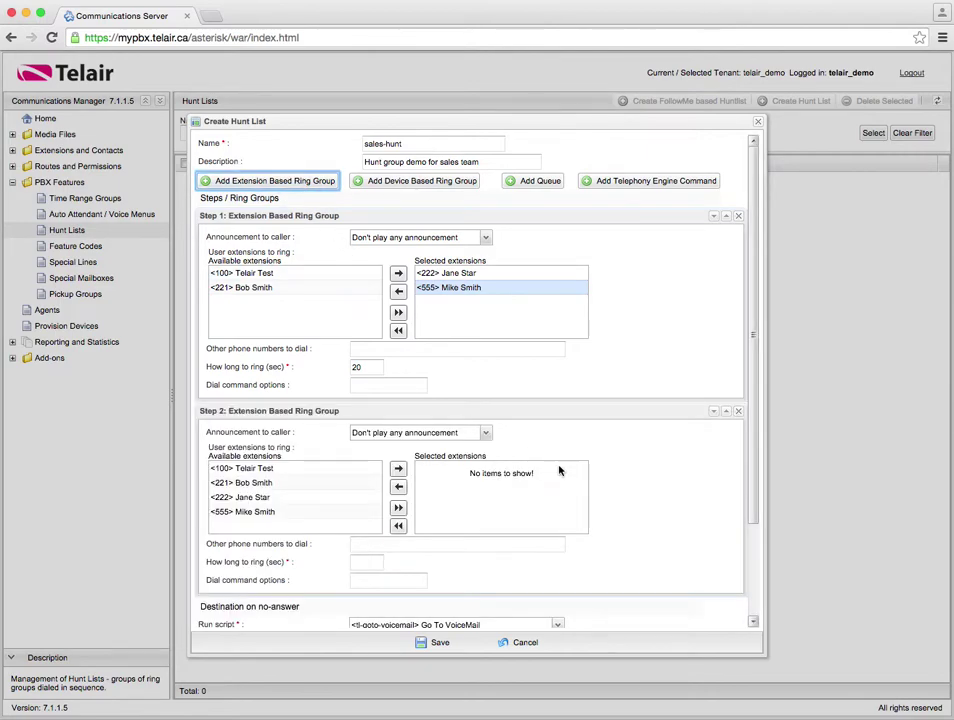
click(535, 290)
click(245, 468)
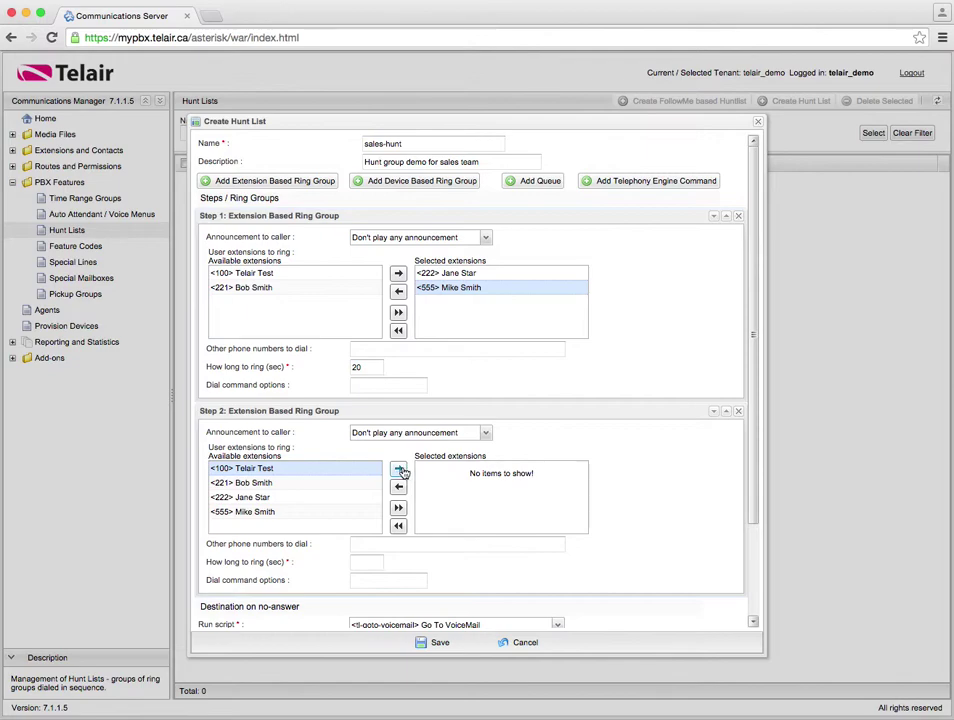
click(398, 468)
click(280, 470)
click(398, 469)
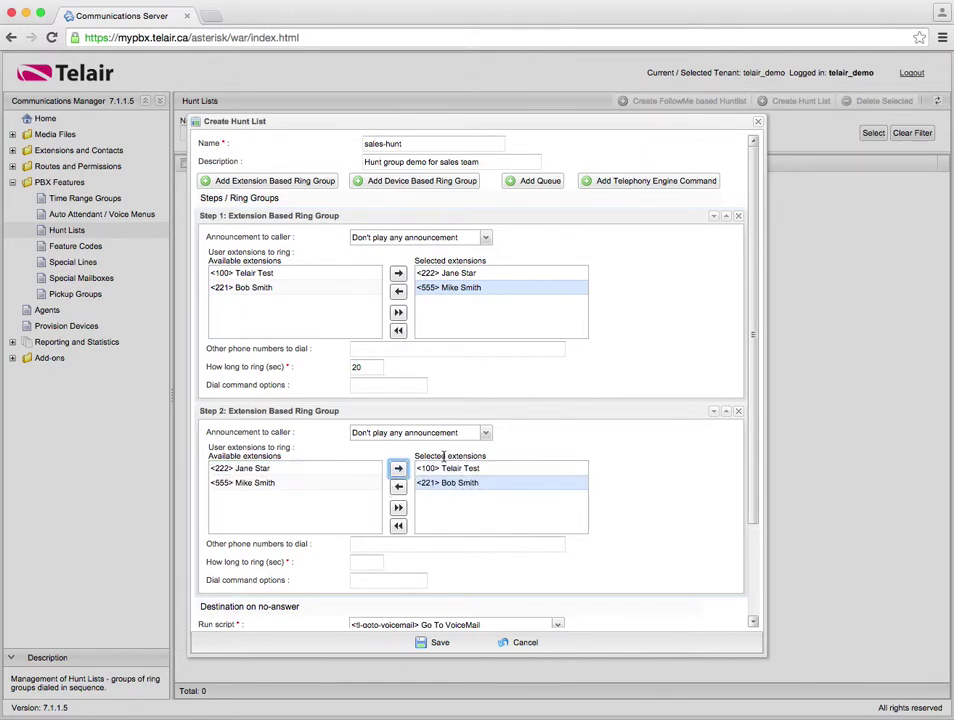
Set the ring duration of both ring groups to 10 seconds
click(363, 562)
drag(367, 371, 324, 370)
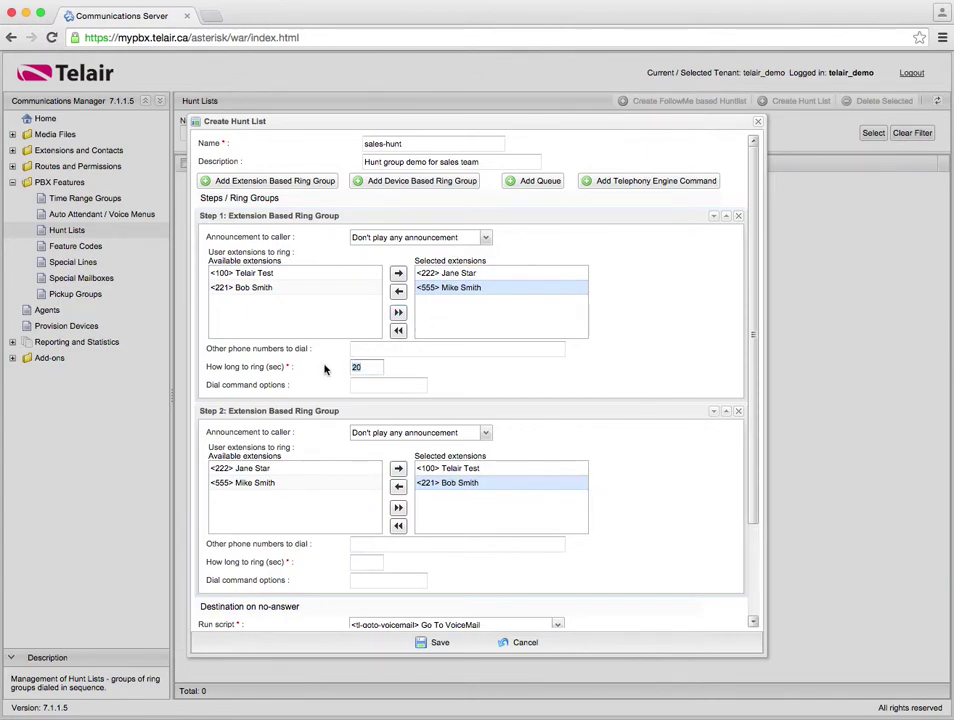
click(372, 564)
text(10)
drag(368, 370, 320, 367)
drag(754, 470, 757, 576)
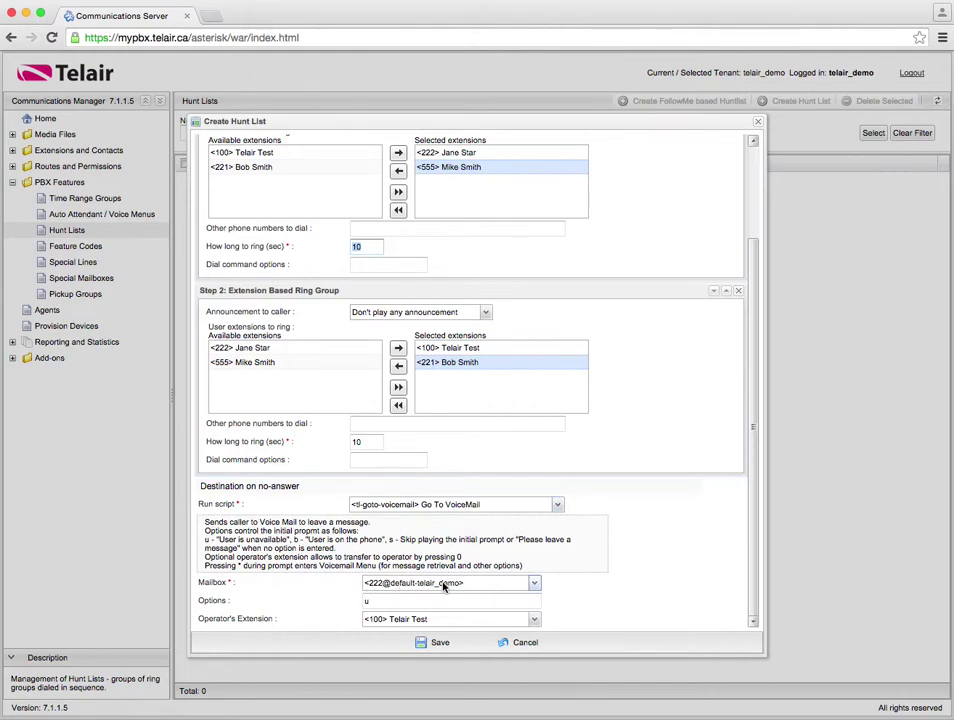
drag(752, 504, 671, 426)
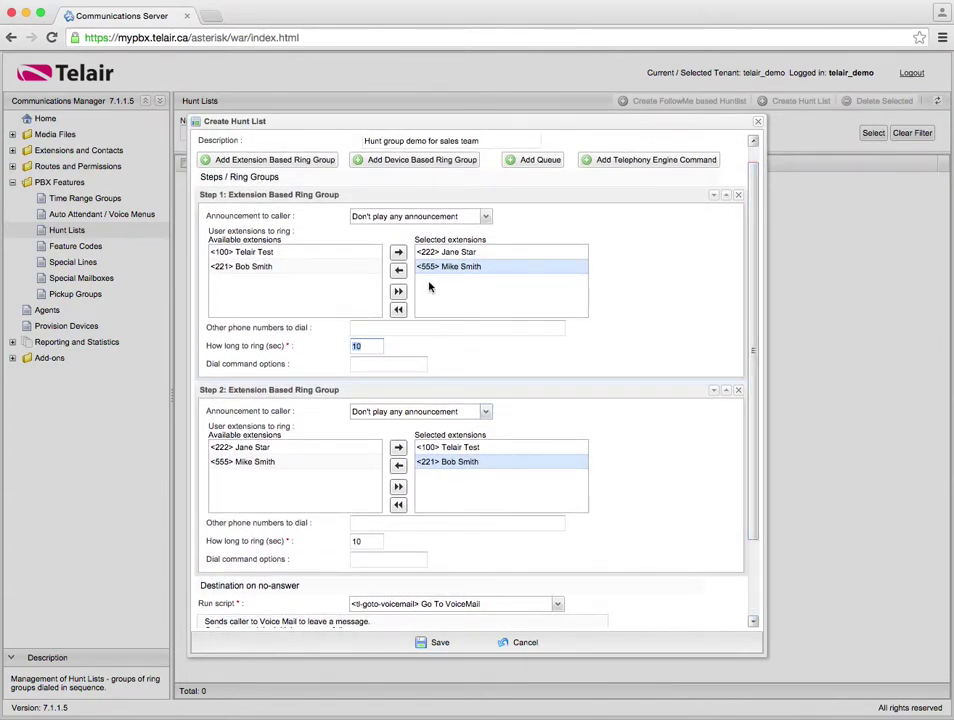
click(543, 164)
drag(757, 397, 481, 481)
click(368, 488)
click(485, 481)
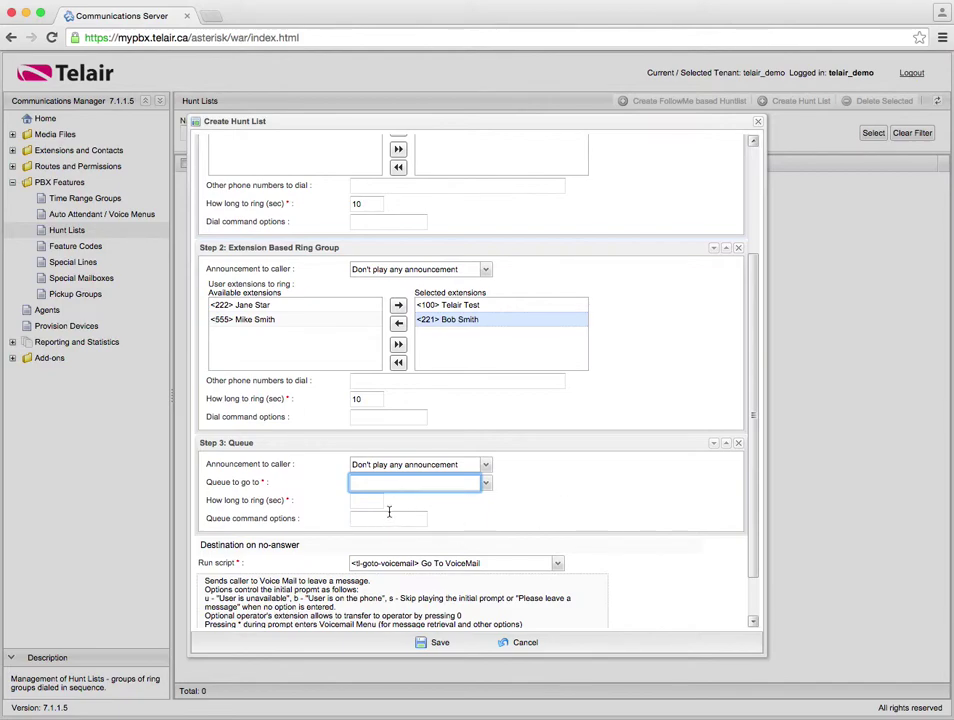
click(737, 444)
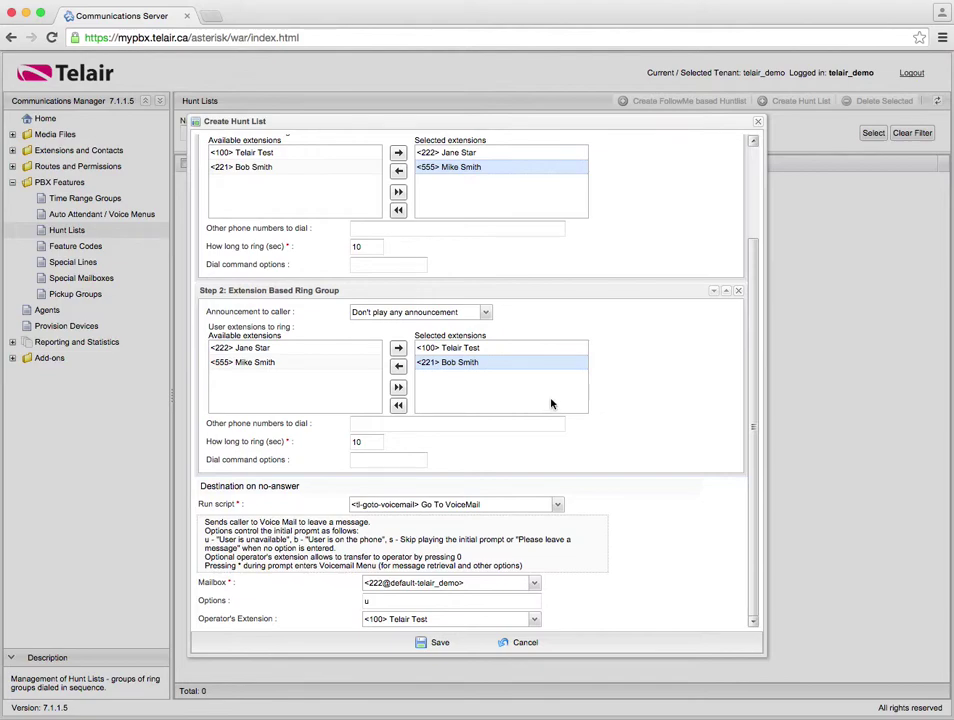
drag(753, 353, 700, 268)
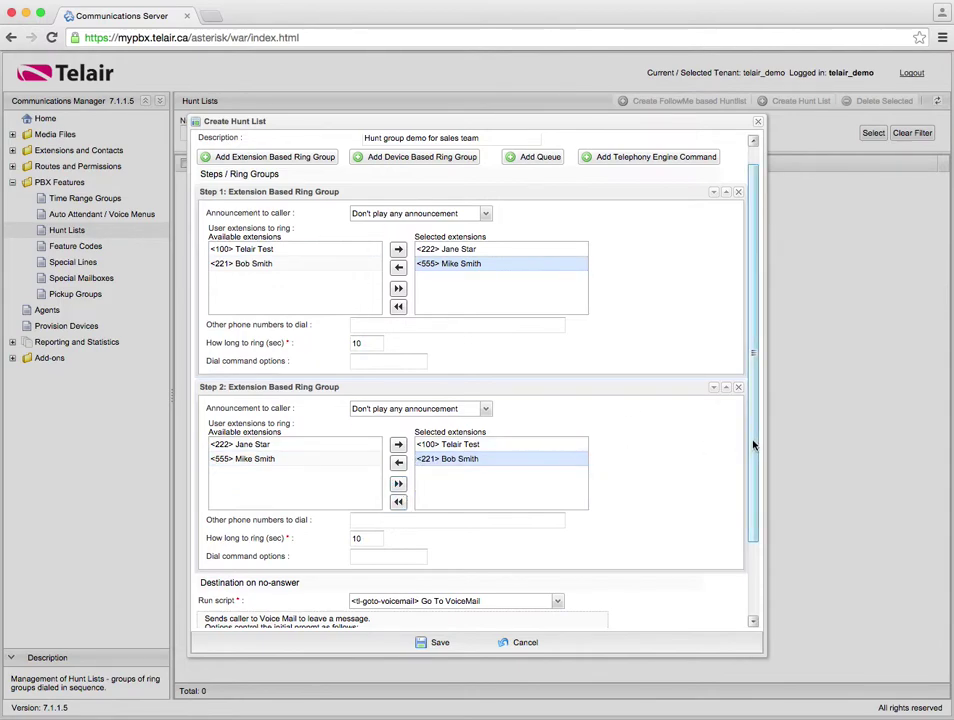
double_click(355, 538)
drag(758, 489, 757, 565)
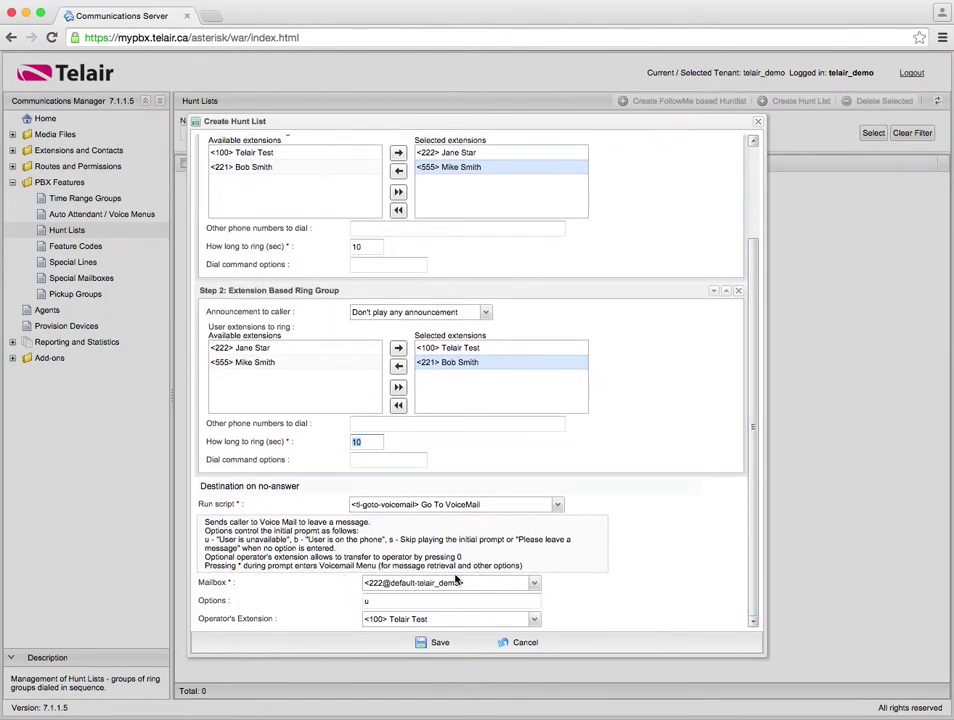